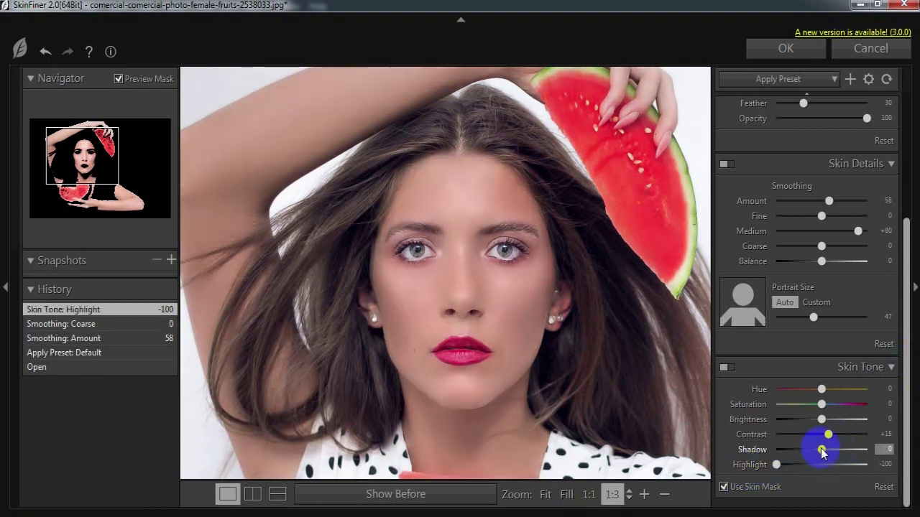
Set the skin tone's Brightness to -29, Shadow to -43 and Highlight to -61, and apply the SkinFiner edits to the photo.
click(779, 465)
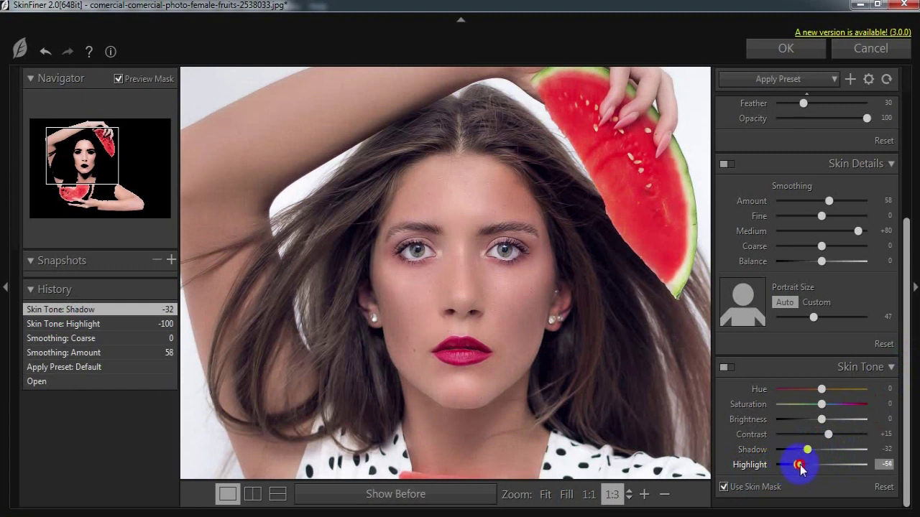
drag(800, 469, 801, 464)
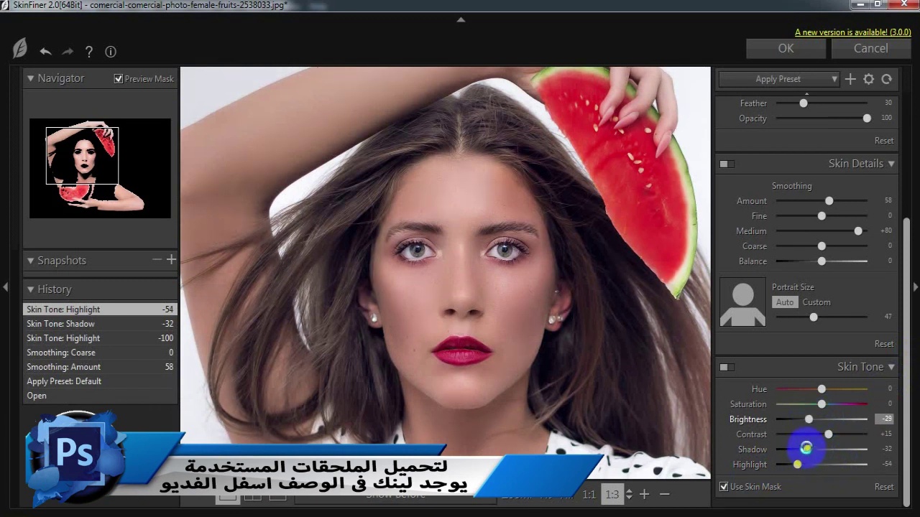
drag(806, 447, 805, 469)
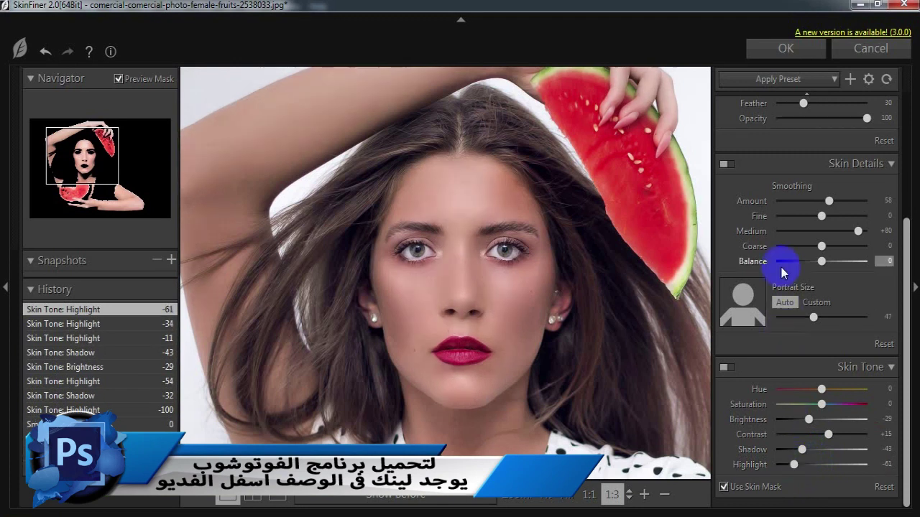
click(799, 57)
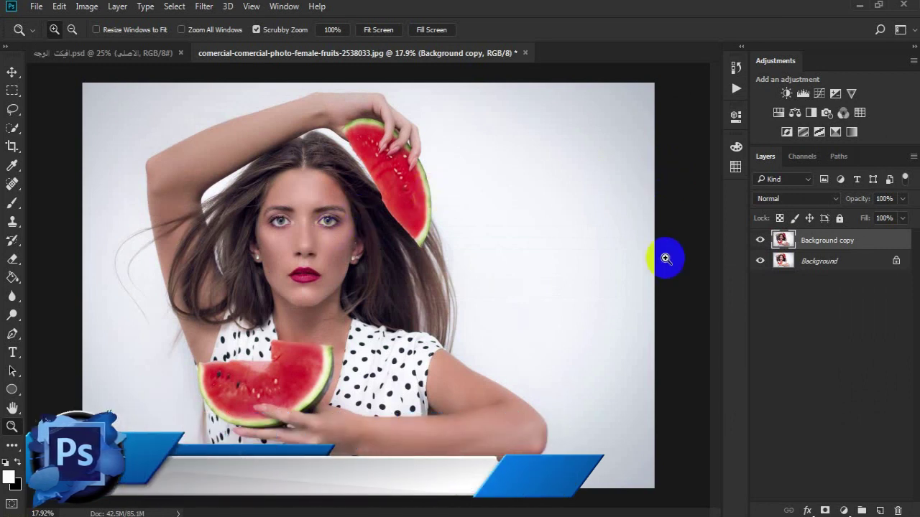
click(759, 240)
click(760, 240)
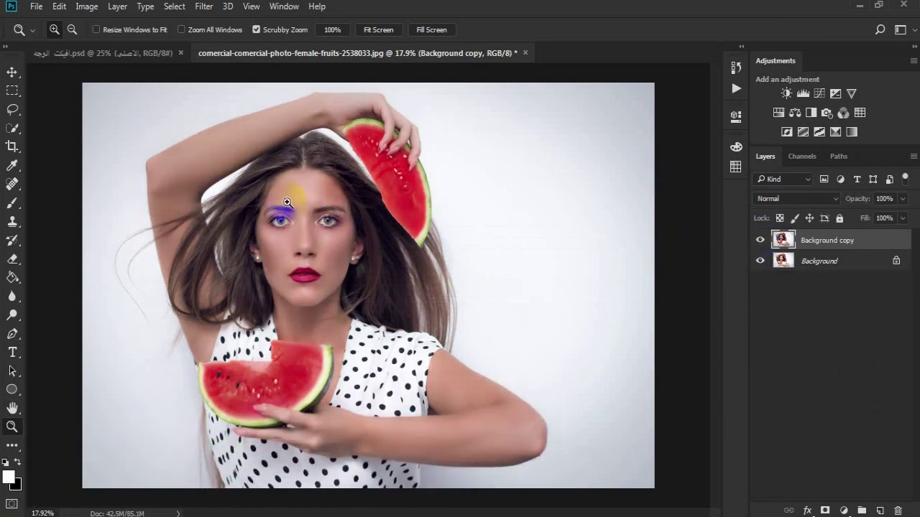
Copy the اسمر ١ adjustment layer from the البشره السمراء group of افيكت الوجه.psd into the watermelon portrait and compare its effect.
click(113, 55)
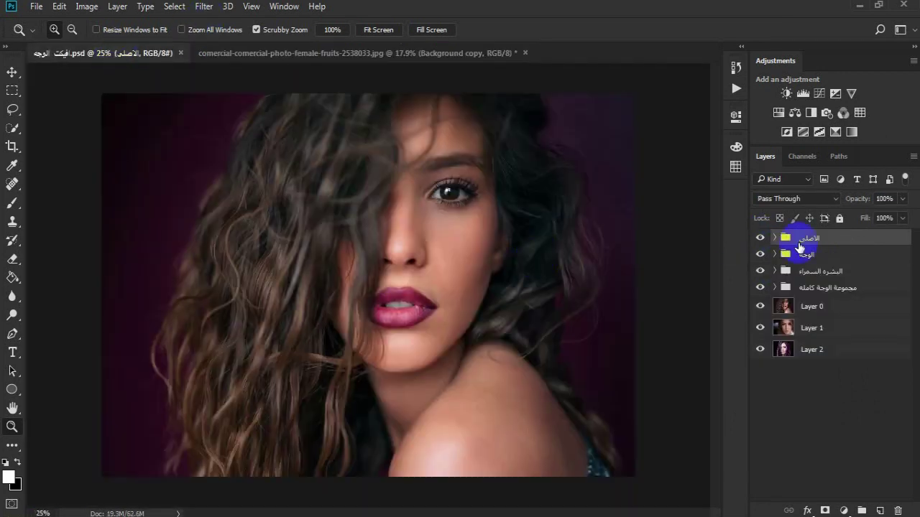
click(841, 270)
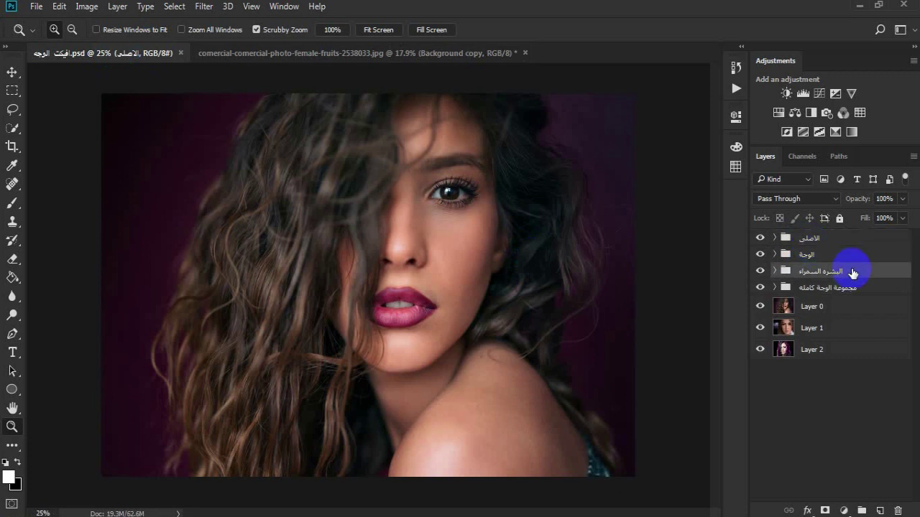
click(774, 271)
drag(879, 378, 385, 272)
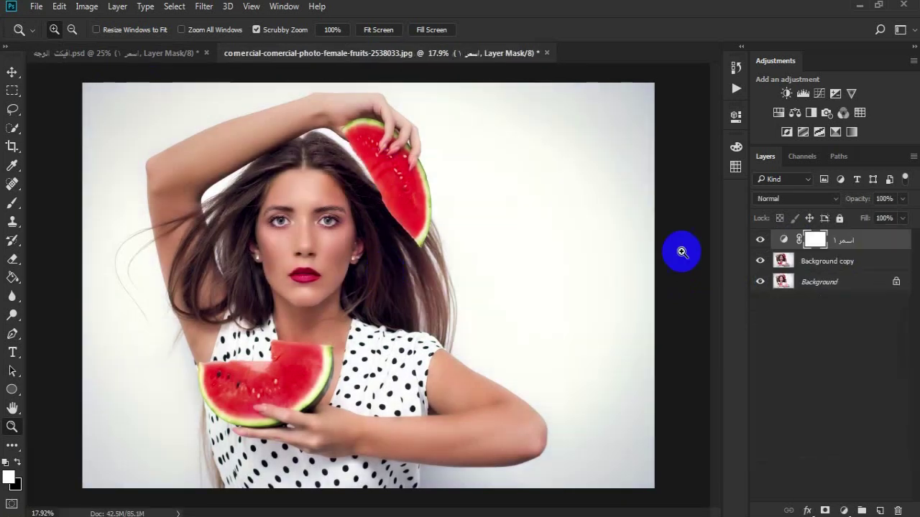
click(760, 243)
click(760, 243)
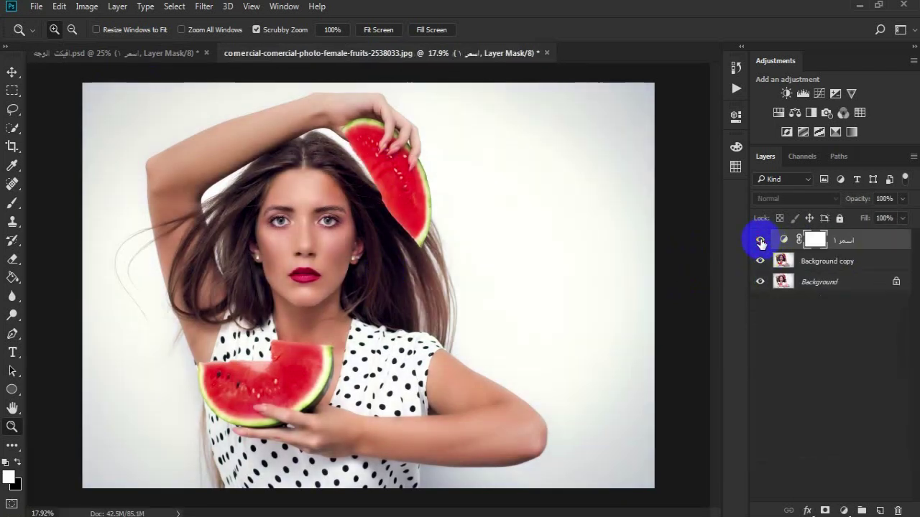
Add a new layer above the اسمر ١ adjustment and stamp all visible layers onto it.
click(887, 243)
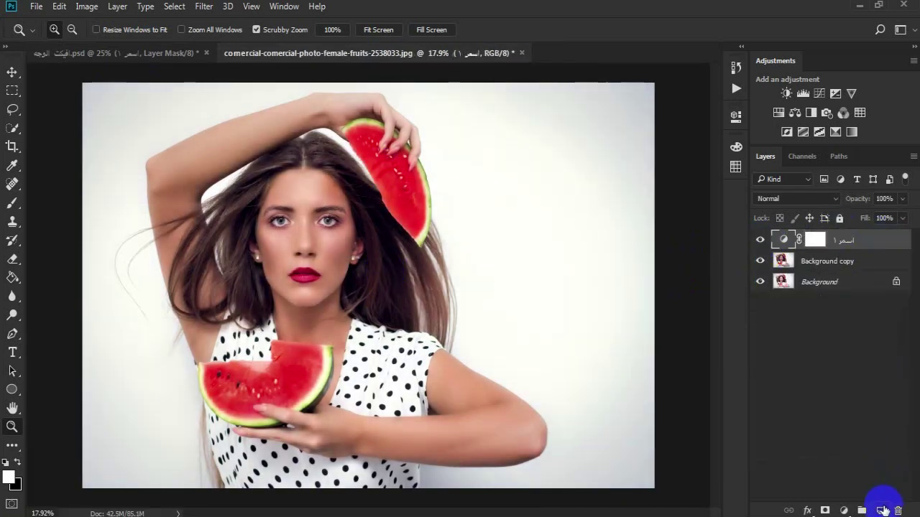
click(882, 510)
key(ctrl+alt+shift+e)
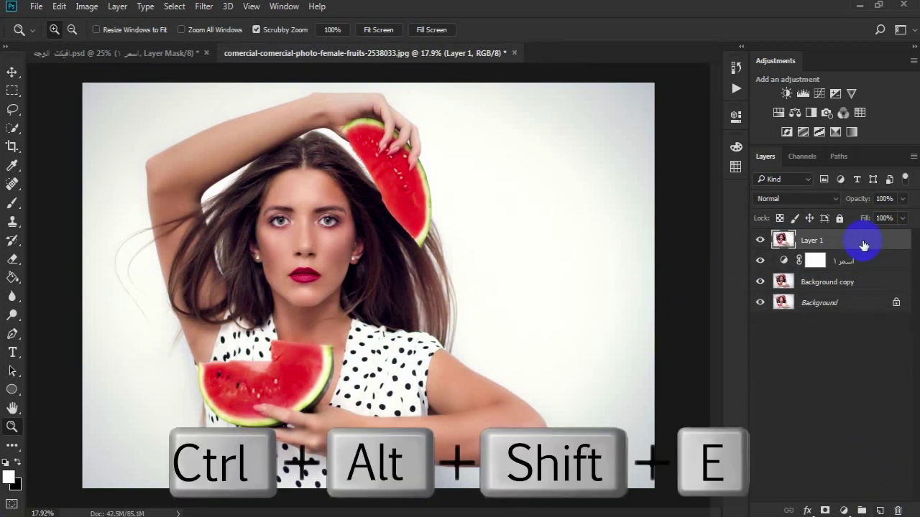
click(761, 241)
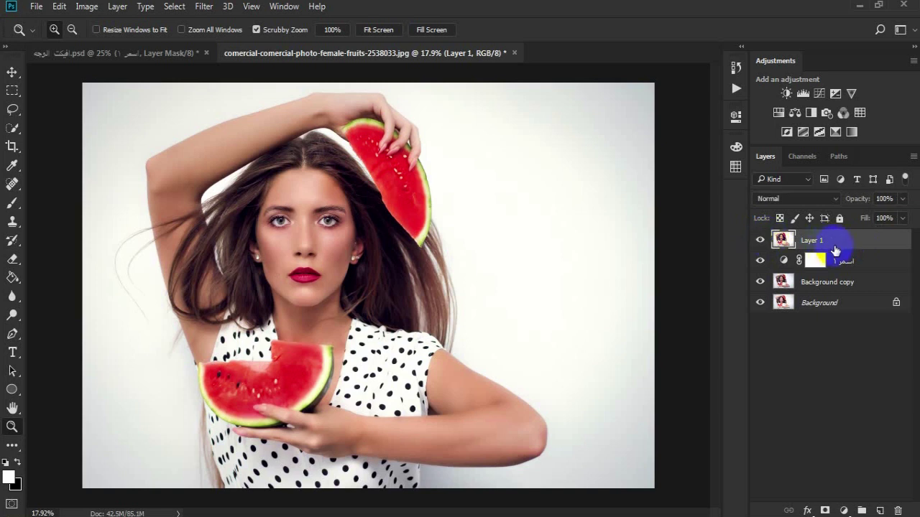
Add an empty layer and paint two vertical white lines between the nose and upper lip with a size 10 brush.
click(880, 510)
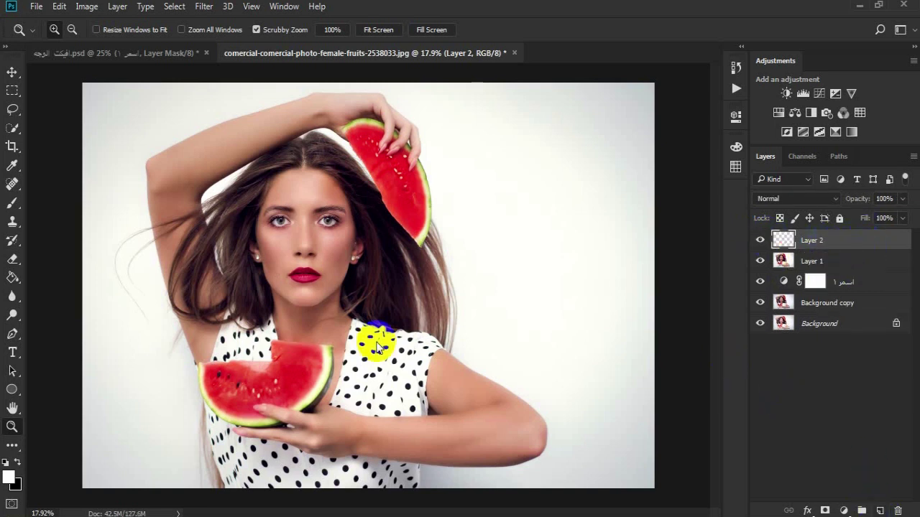
drag(286, 232, 329, 380)
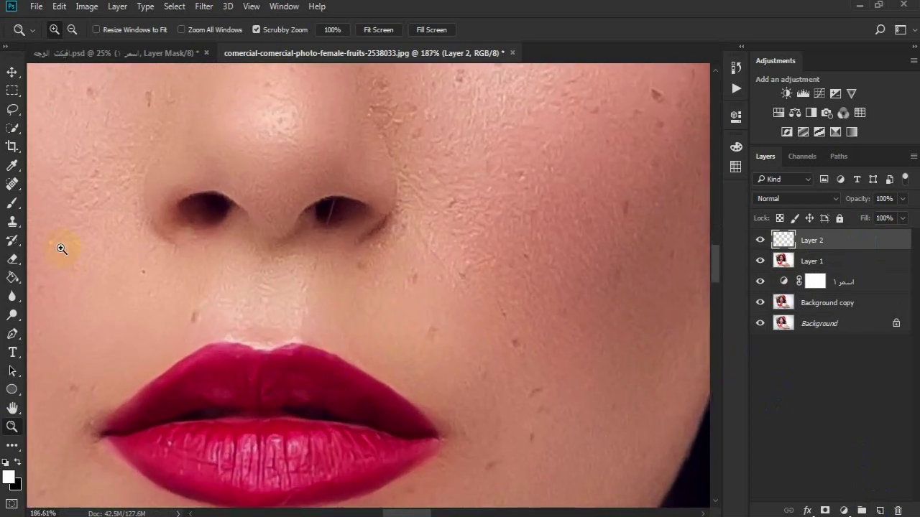
click(12, 205)
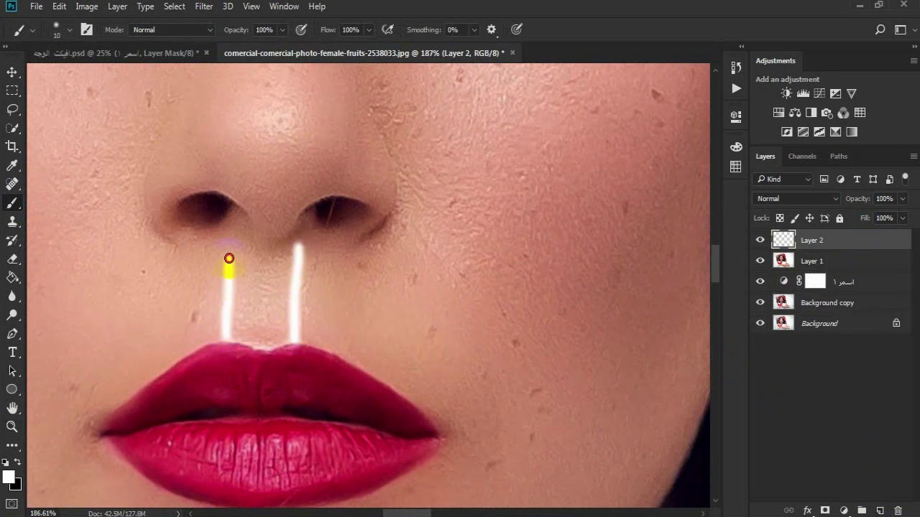
Soften the painted white lines with a Gaussian Blur of 9.4 pixels radius.
click(204, 7)
mouse_move(308, 167)
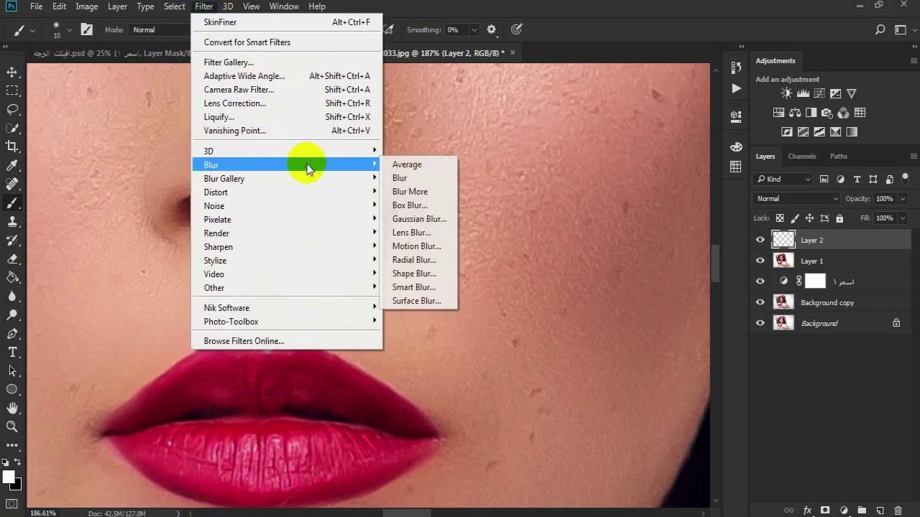
click(404, 218)
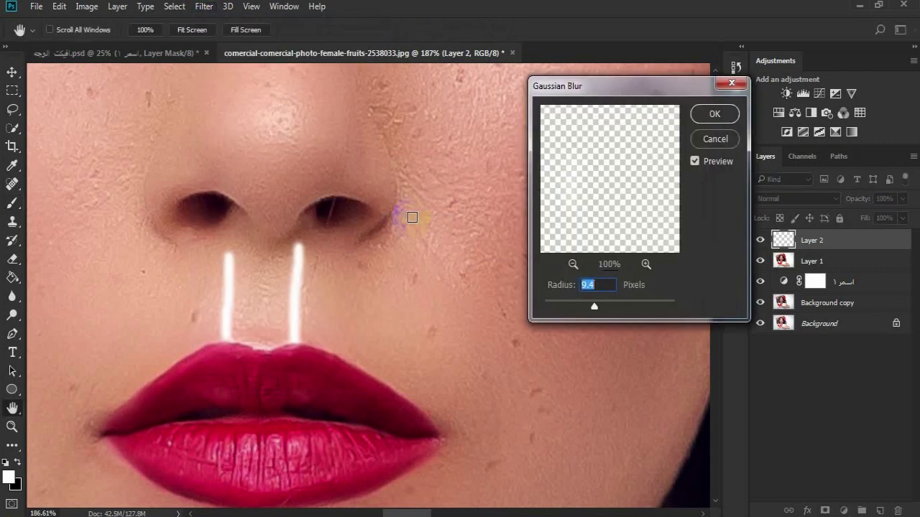
click(714, 114)
key(b)
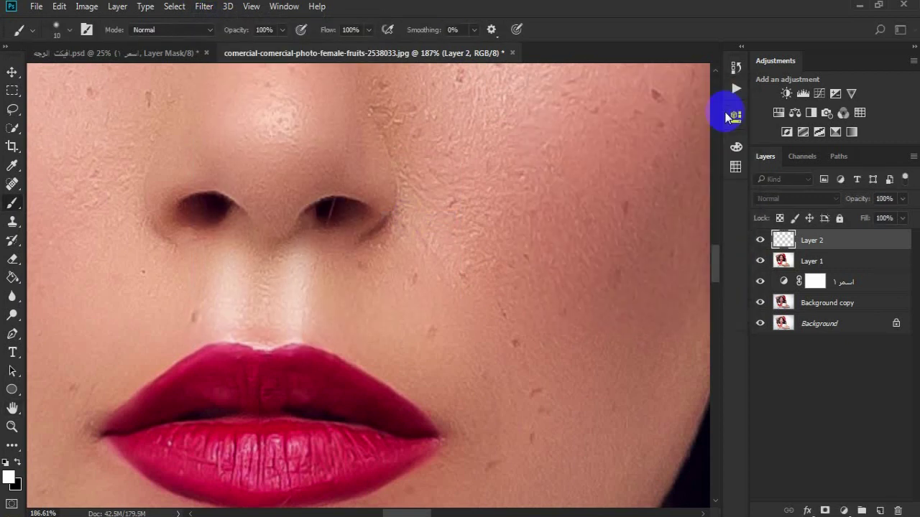
Set the blurred highlight layer's blend mode to Soft Light and compare the face with and without it.
click(810, 198)
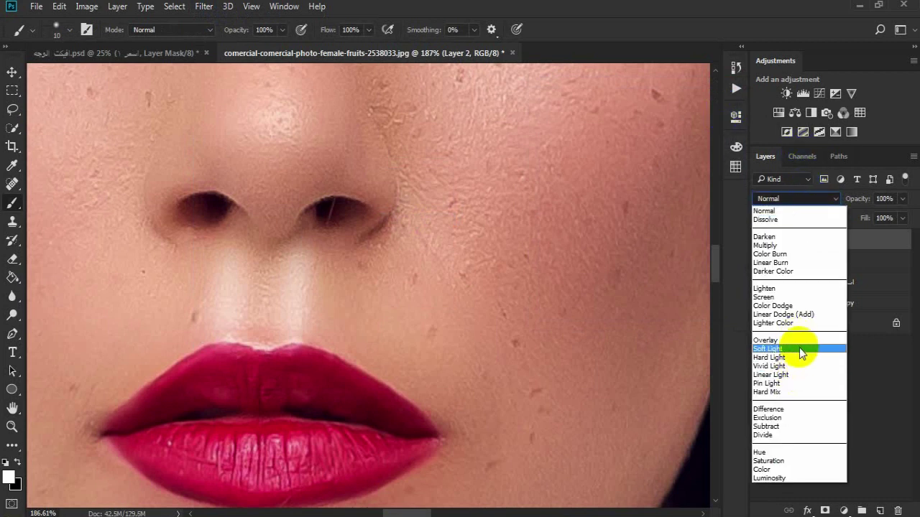
click(802, 350)
click(11, 426)
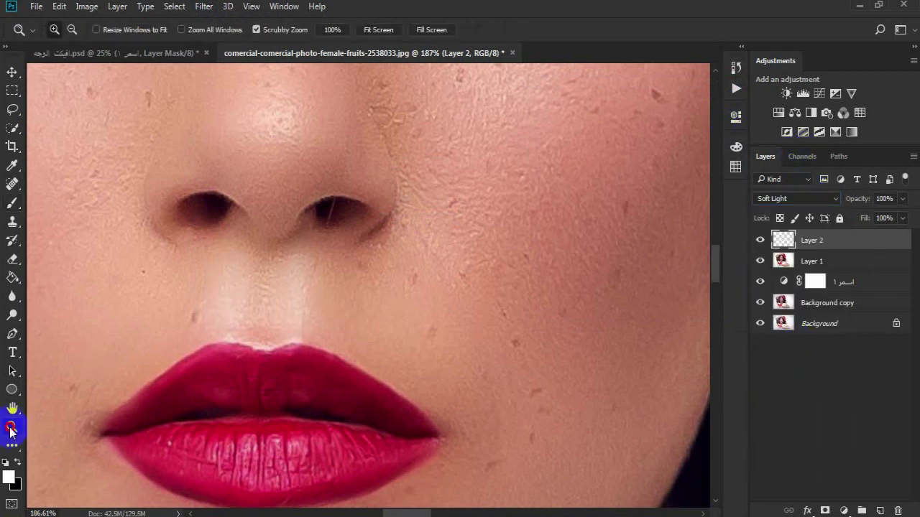
drag(237, 368, 206, 372)
drag(333, 370, 263, 375)
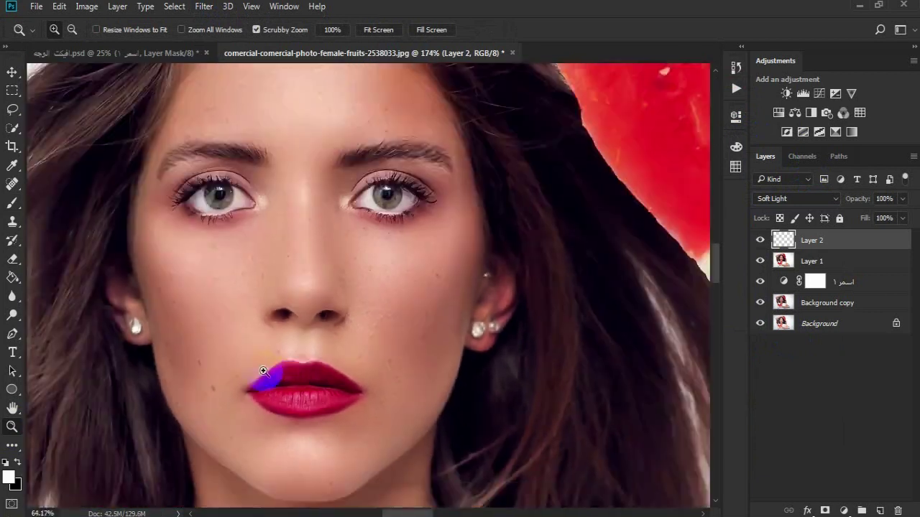
drag(304, 349, 273, 365)
click(758, 242)
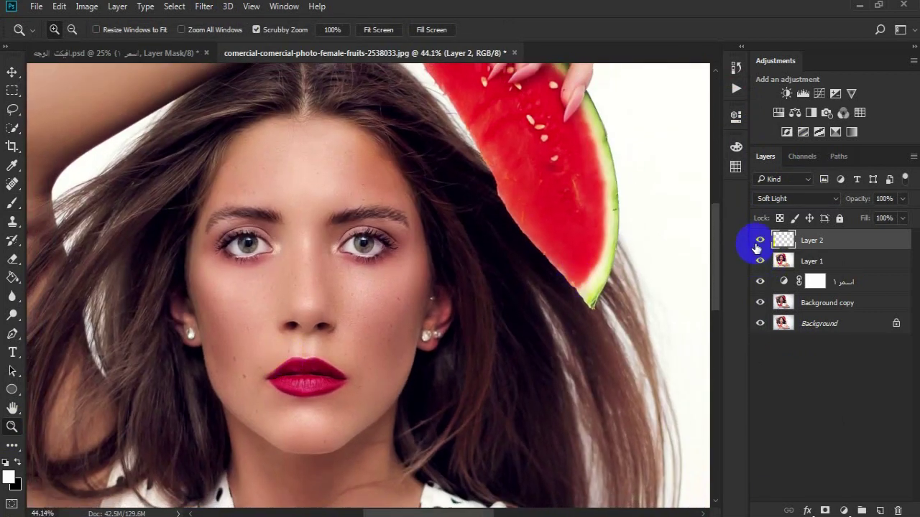
Add another layer on top of the highlight layer and stamp all visible layers onto it.
drag(462, 276, 381, 307)
click(879, 511)
click(869, 240)
key(ctrl+alt+shift+e)
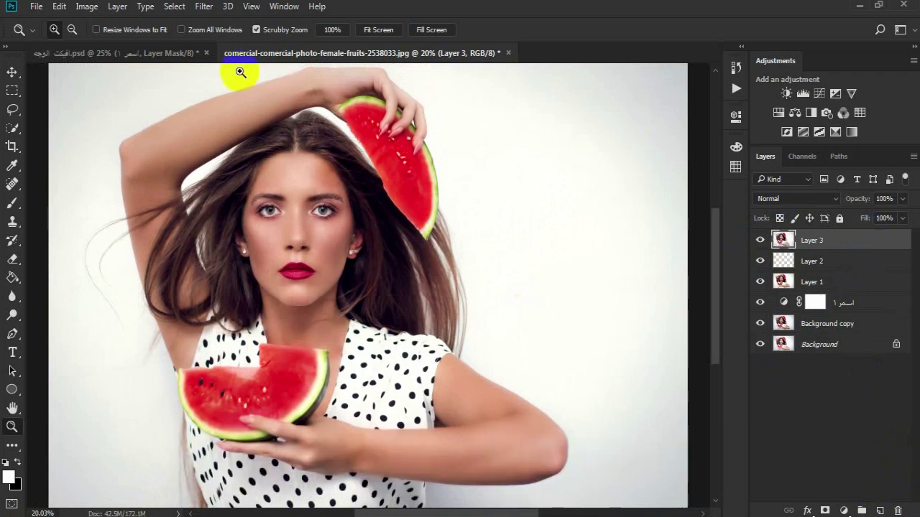
Save the retouched portrait on the desktop as a JPEG at Maximum quality 12, with a file name starting with hj.
click(36, 6)
click(89, 169)
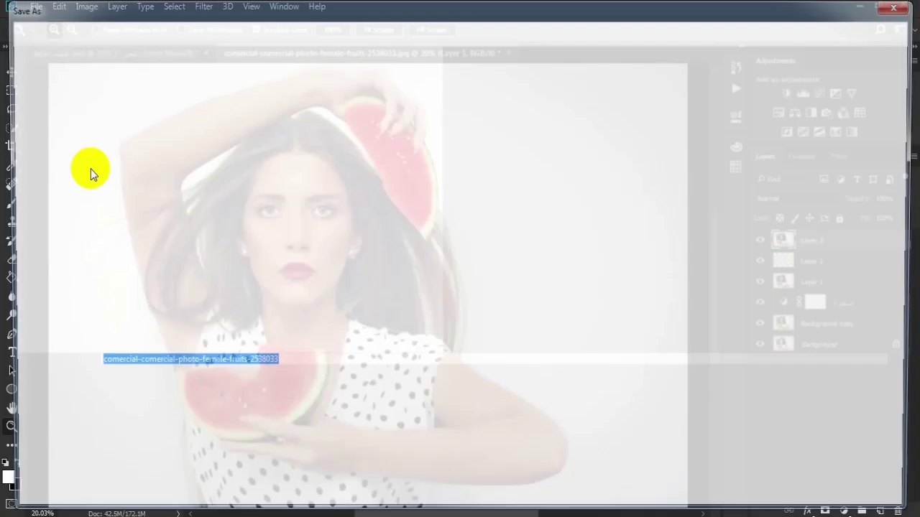
click(507, 381)
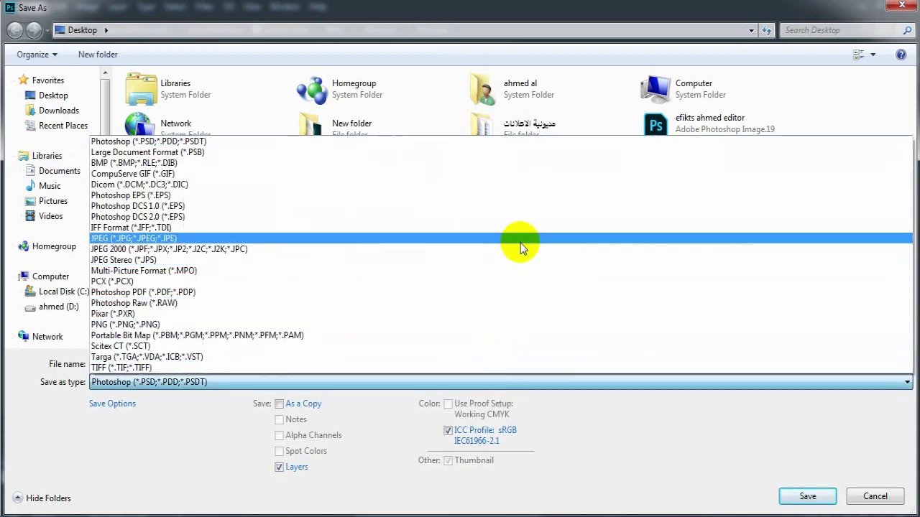
click(521, 242)
click(472, 364)
text(hj)
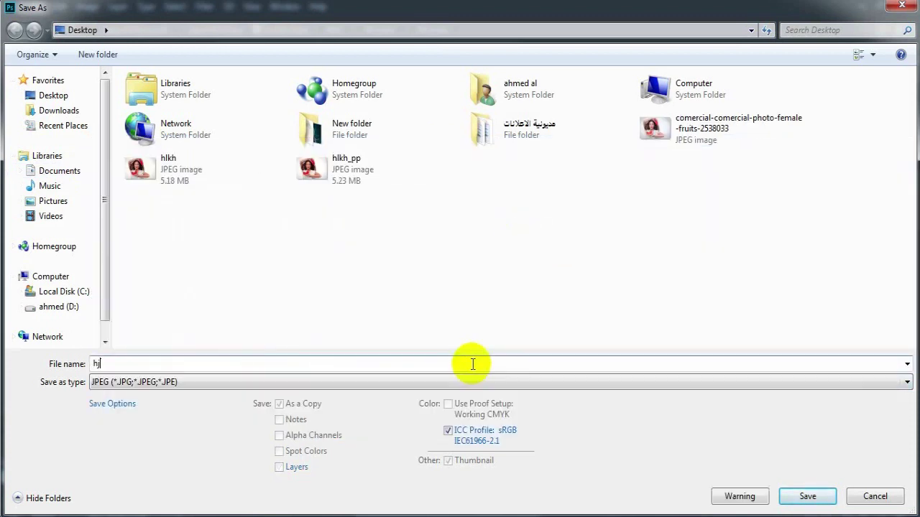
click(802, 496)
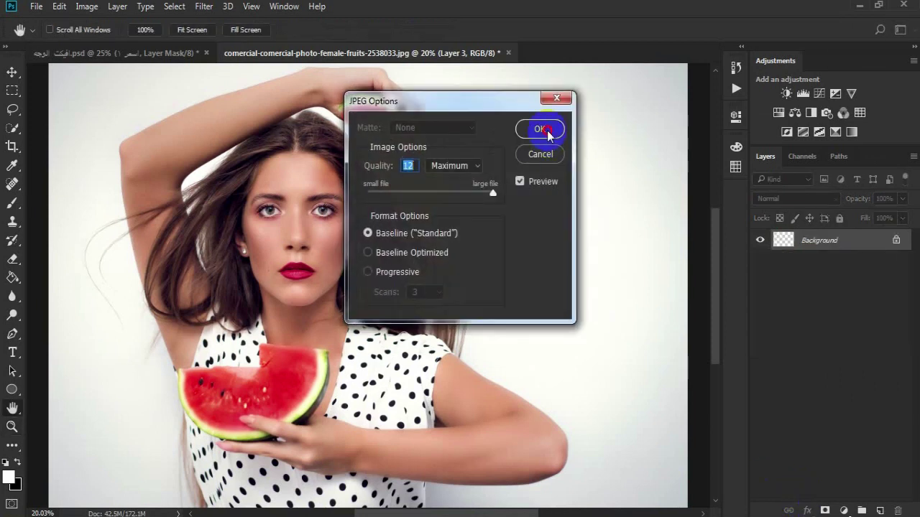
click(546, 132)
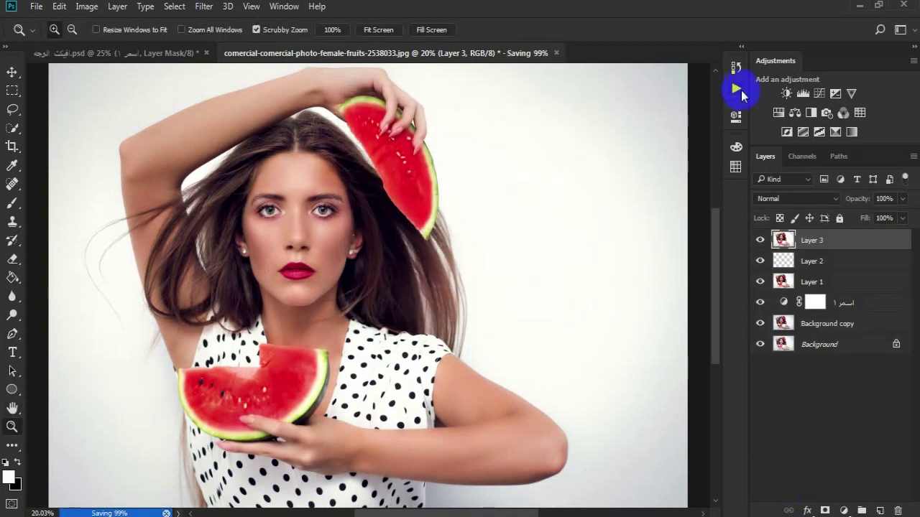
Open the saved JPEG from the desktop in PortraitPro 15 and set the detected face's gender to Female.
click(857, 7)
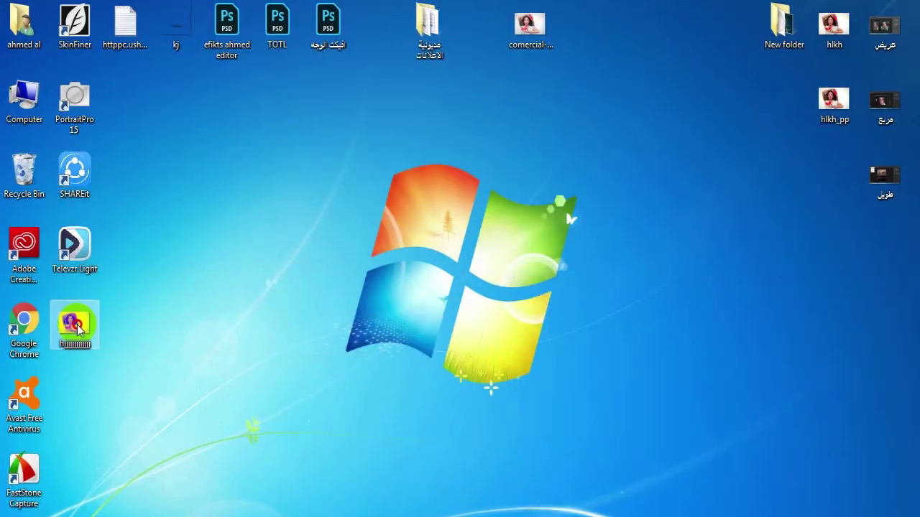
double_click(76, 325)
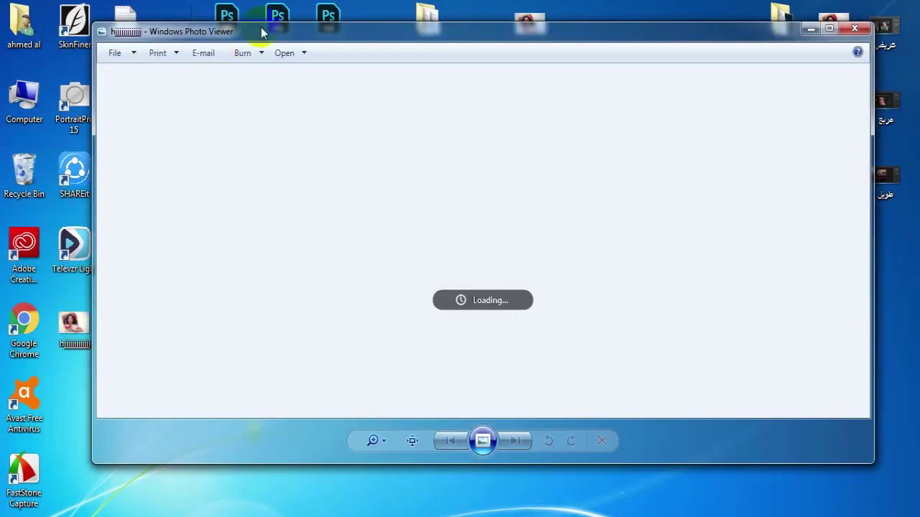
click(281, 57)
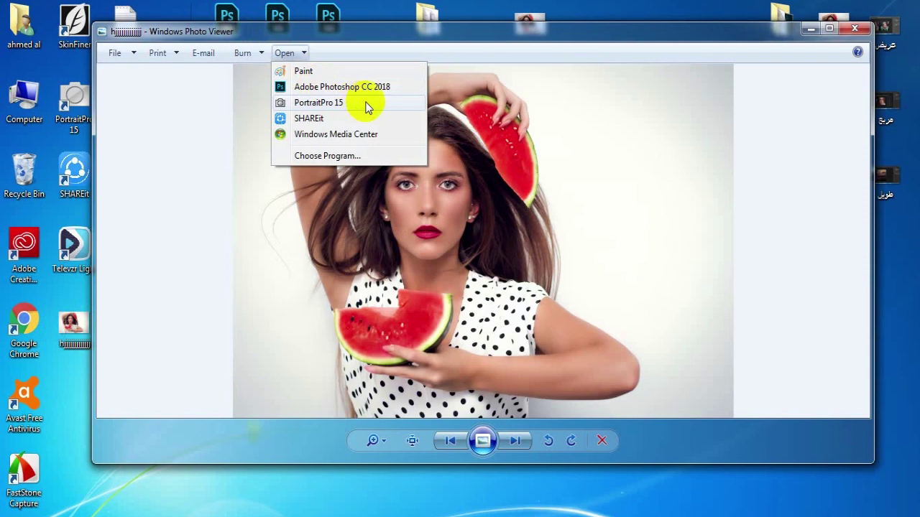
click(365, 101)
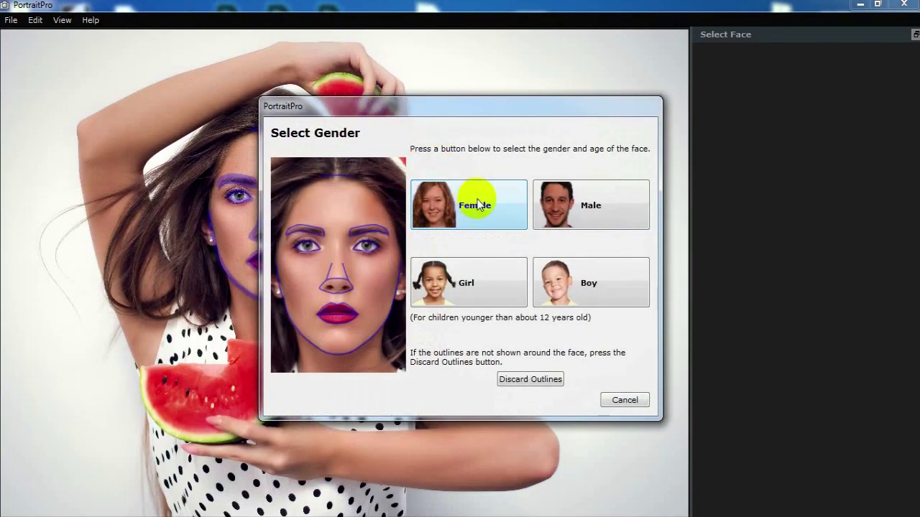
click(503, 212)
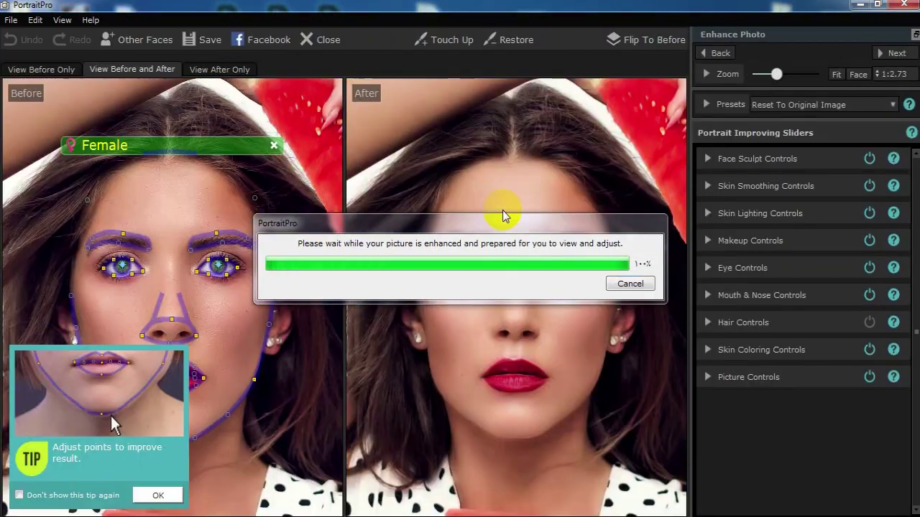
click(154, 495)
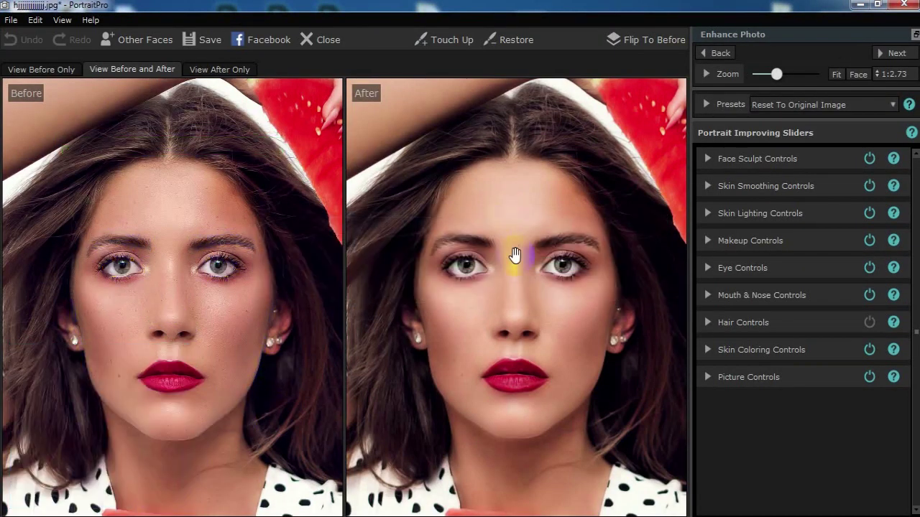
Apply the Reset To Original Image preset to the portrait.
click(731, 104)
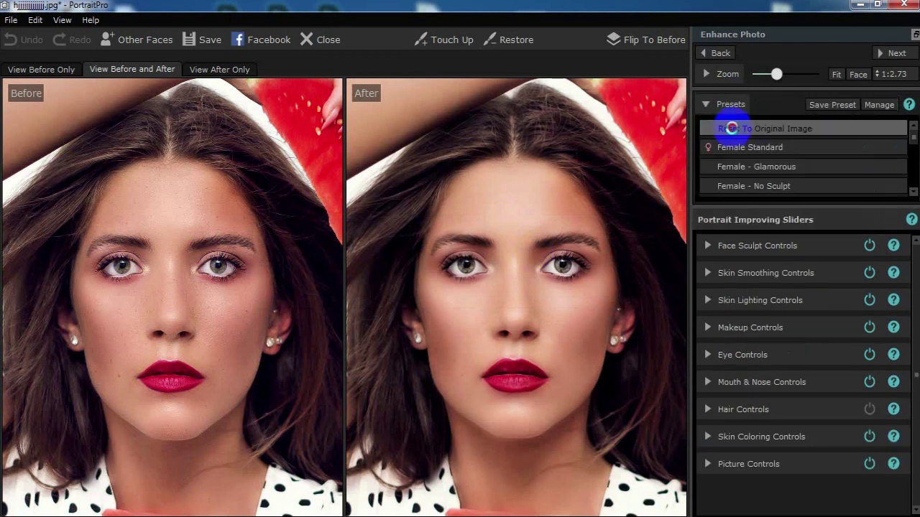
click(728, 128)
click(729, 104)
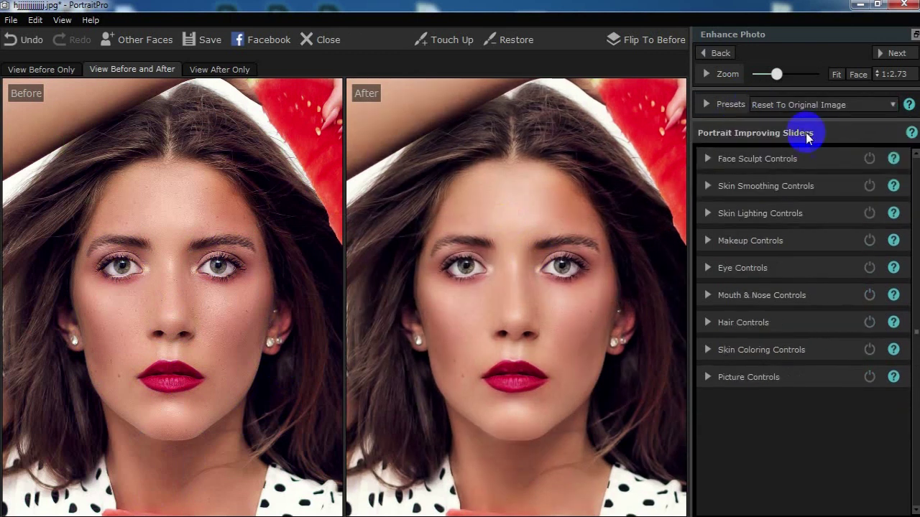
In the skin lighting settings, set Sculpt Nose to 85, Pout to 57 and Smokey eyes to 38.
click(743, 208)
drag(914, 212, 912, 285)
drag(794, 467, 862, 468)
drag(795, 447, 844, 452)
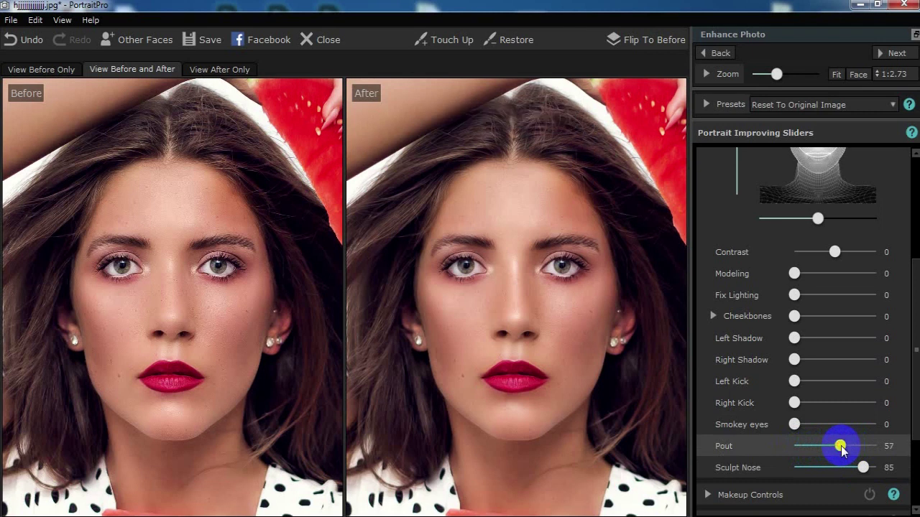
drag(798, 427, 823, 425)
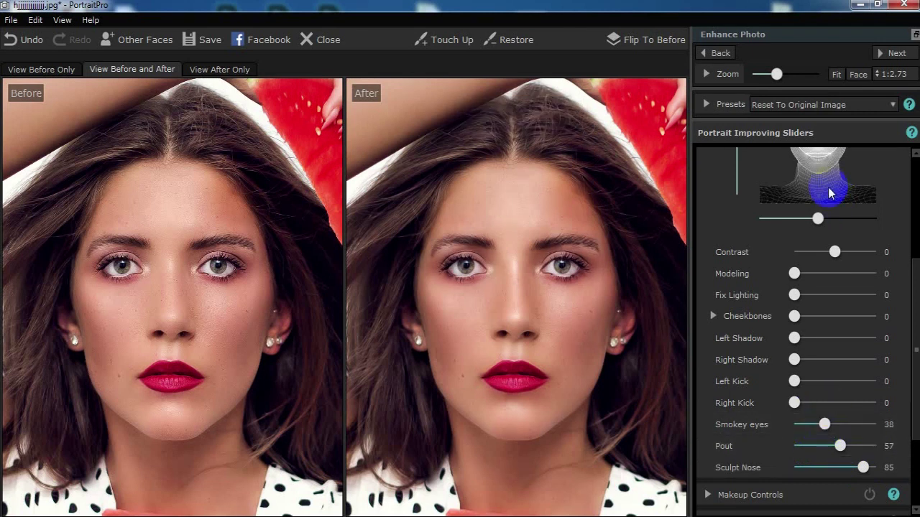
Set the skin lighting Contrast to 45.
drag(834, 252, 848, 251)
scroll(899, 294, up, 3)
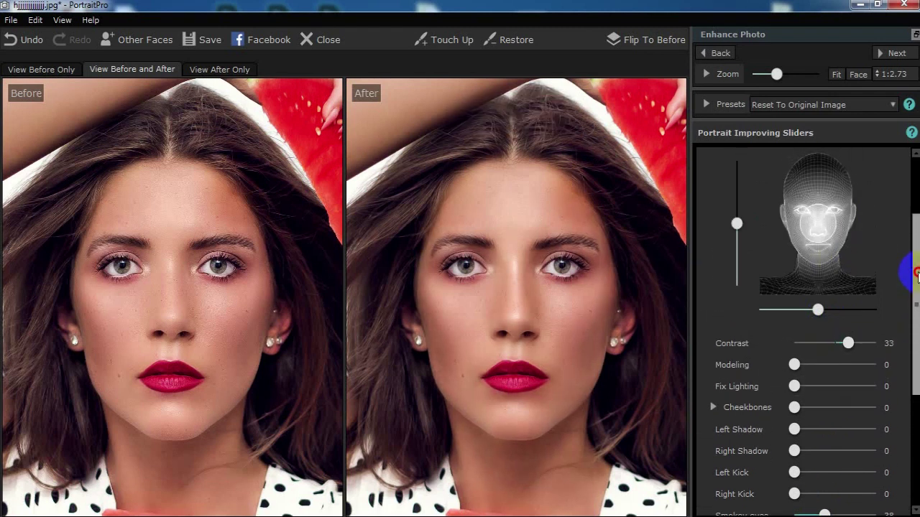
drag(851, 347, 853, 345)
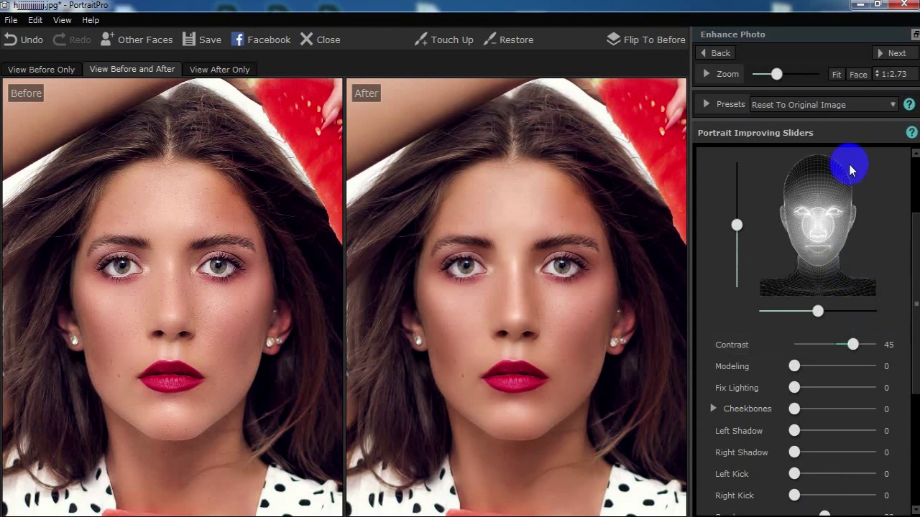
Set the eye controls: Master Fade 24, Whitening Area 0, Darken Pupil 61, Darken Pupil Size 19, Sharpen Eyes 56, Sharpen Eyebrow 15, Brighten Iris 40.
drag(914, 246, 913, 329)
click(810, 391)
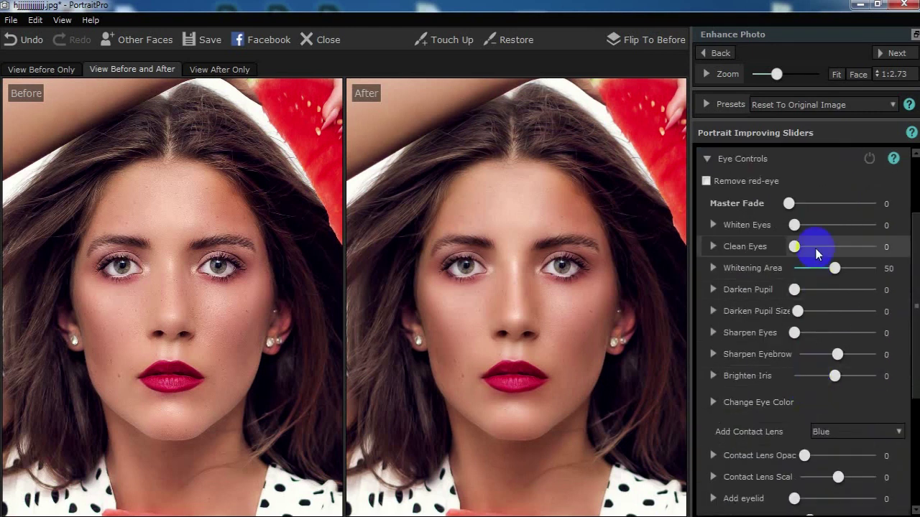
drag(788, 203, 792, 248)
drag(836, 270, 754, 263)
drag(796, 289, 843, 286)
drag(855, 247, 792, 248)
drag(798, 312, 852, 376)
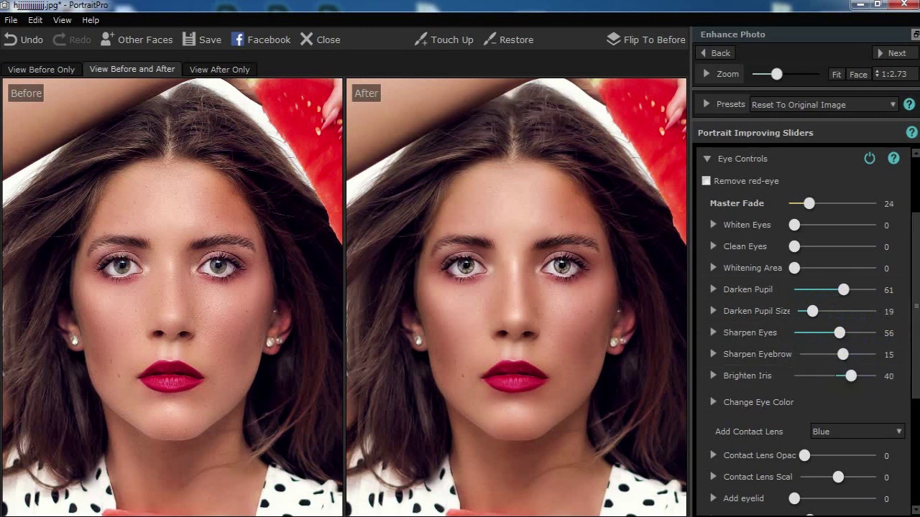
Set the eye controls' Add eyelid to 42 and pupil reflection removal to 12.
drag(914, 226, 914, 294)
mouse_move(805, 296)
mouse_down()
mouse_move(836, 294)
mouse_move(802, 294)
mouse_move(865, 314)
mouse_move(793, 316)
mouse_move(838, 317)
mouse_move(803, 295)
mouse_up()
drag(794, 339, 817, 359)
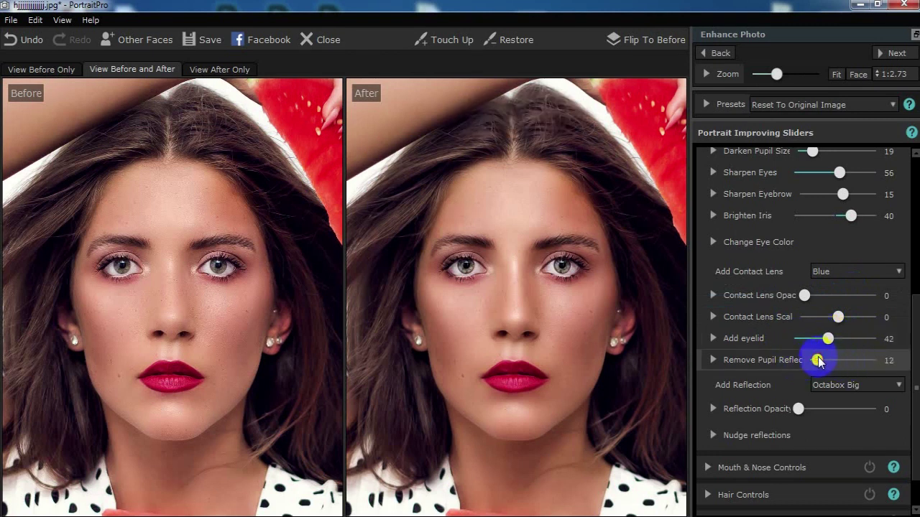
Save the enhanced portrait on the desktop as a JPEG with the suggested file name ending in _pp.
click(893, 56)
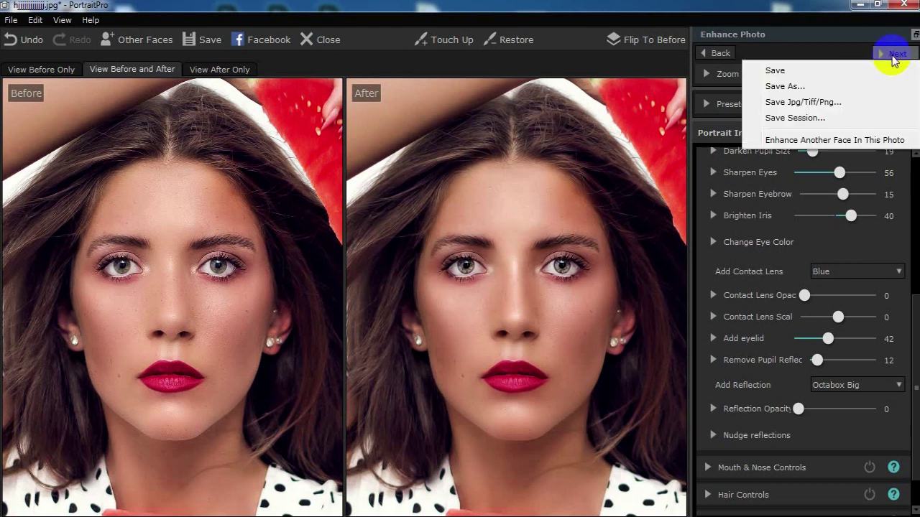
click(853, 84)
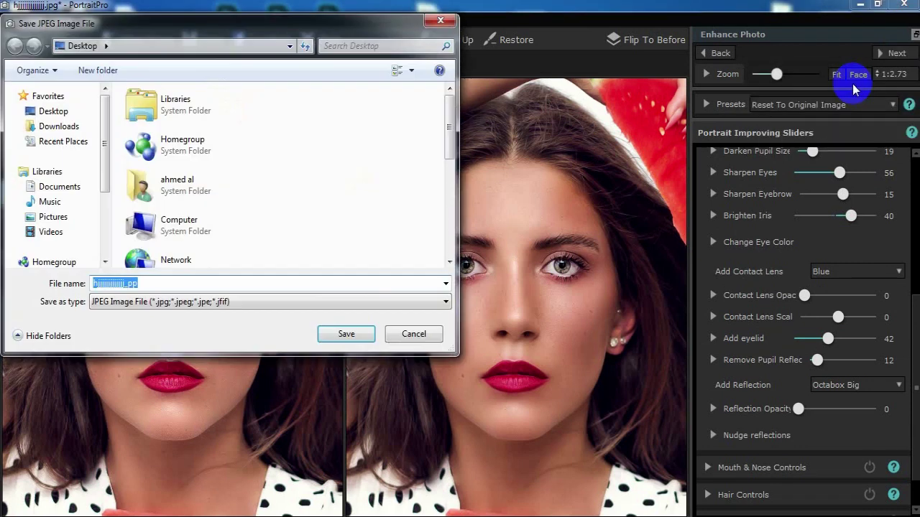
click(347, 334)
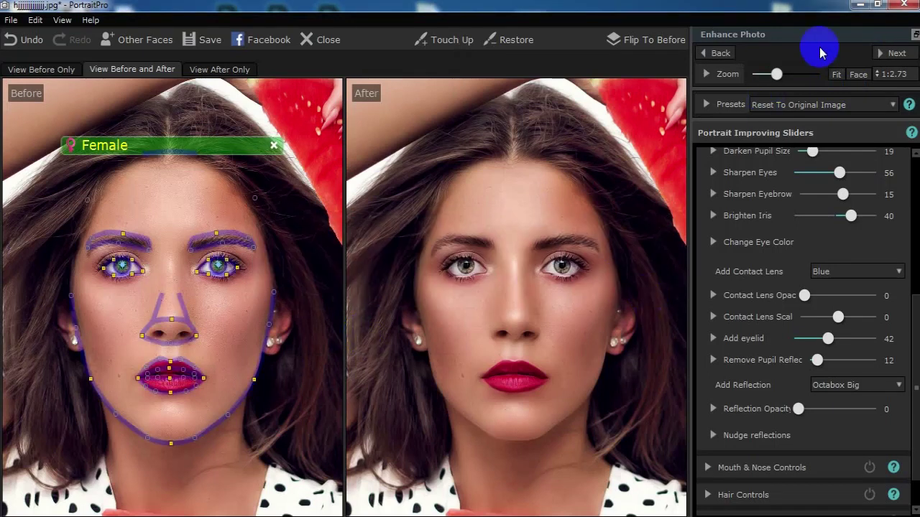
Open the saved _pp JPEG from the desktop in Adobe Photoshop CC 2018 through Windows Photo Viewer.
click(860, 6)
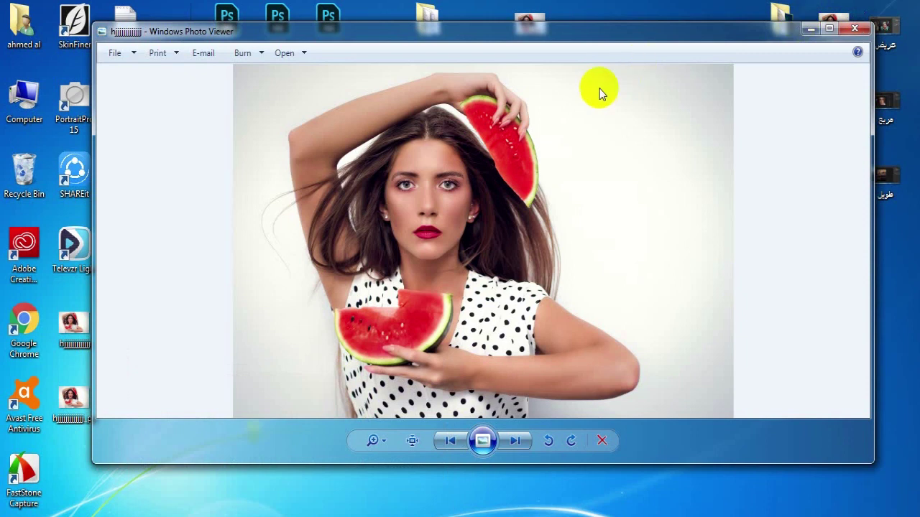
click(72, 406)
double_click(72, 407)
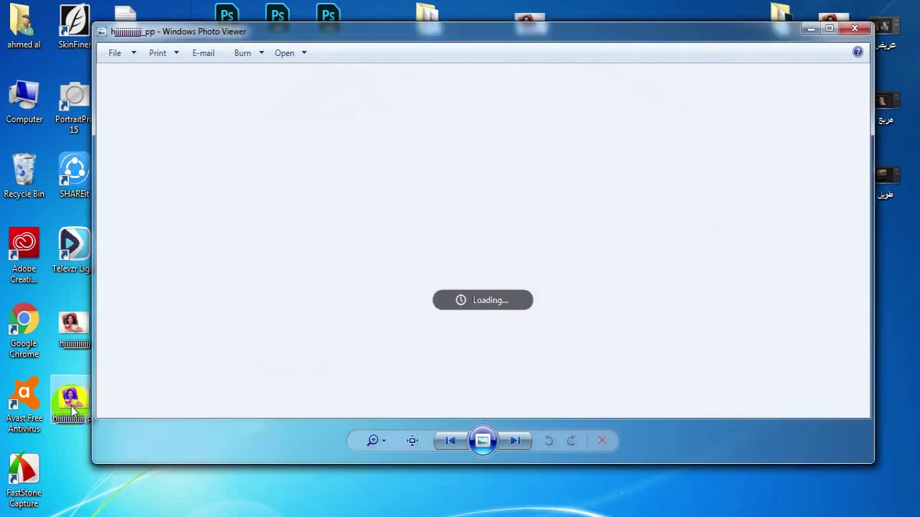
click(291, 53)
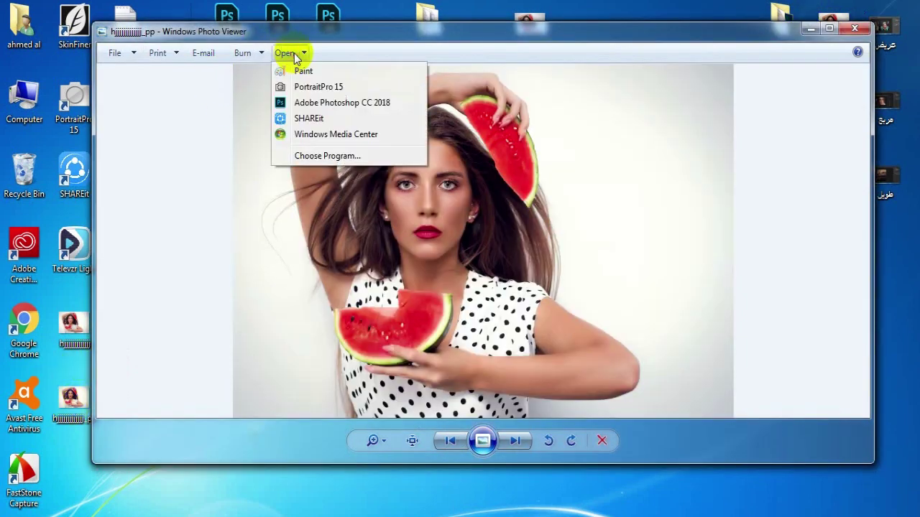
click(309, 102)
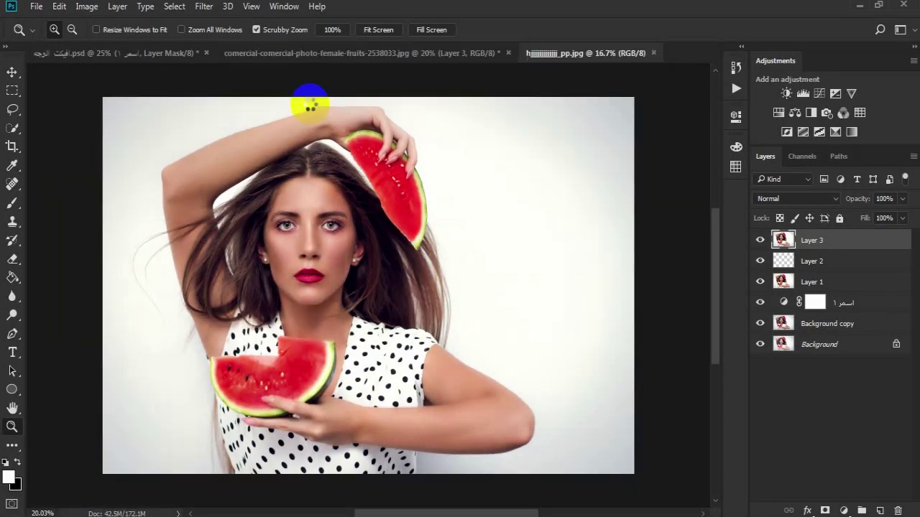
Copy the _pp image into the layered female-fruits document as the top layer, close the _pp file and align the copy over the photo.
drag(581, 52, 325, 186)
click(13, 72)
drag(856, 239, 476, 119)
click(735, 175)
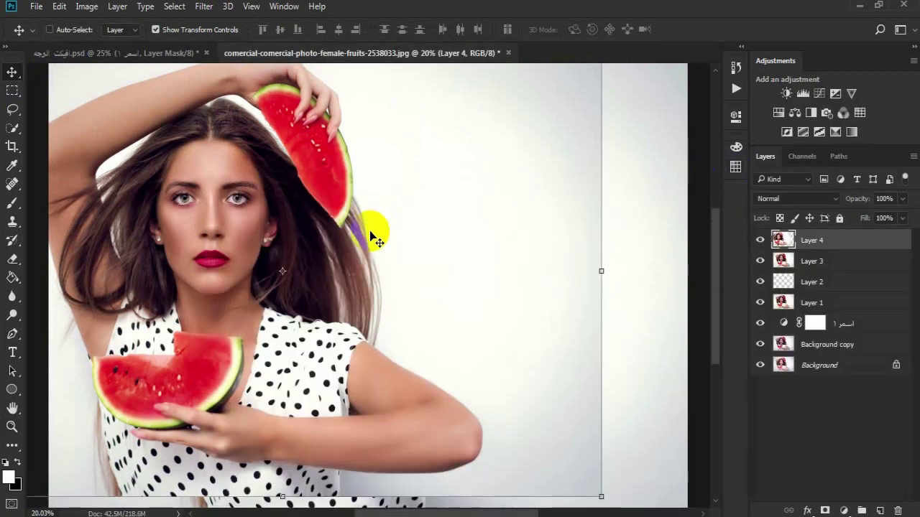
key(ctrl+minus)
drag(308, 195, 339, 201)
Compare the portrait with and without the PortraitPro layer, at full view and close up on the face.
click(760, 240)
click(759, 240)
click(11, 426)
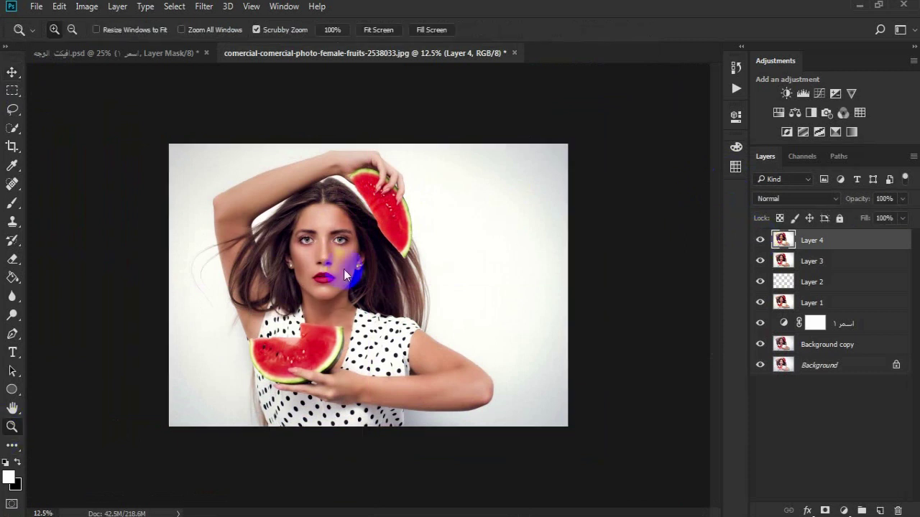
drag(324, 264, 396, 261)
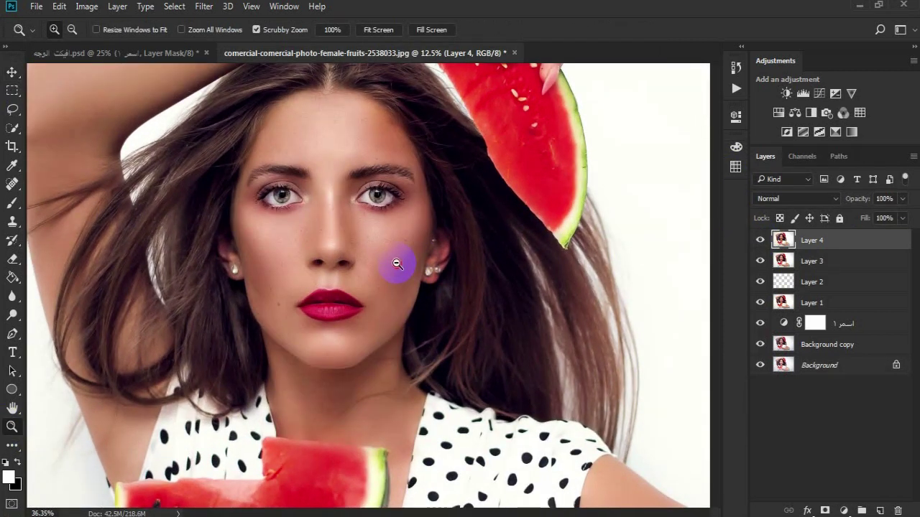
click(759, 240)
click(760, 240)
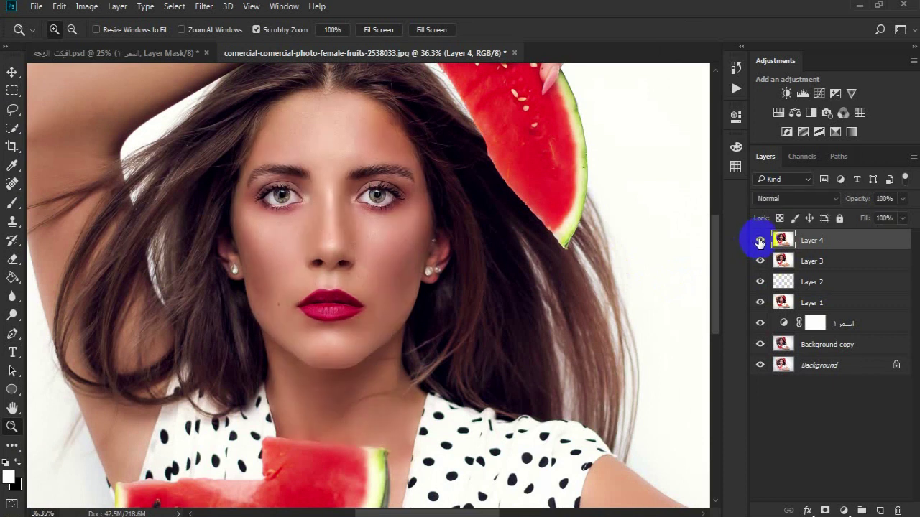
Duplicate Layer 4 and set the copy's blend mode to Soft Light.
drag(878, 246, 881, 509)
click(819, 198)
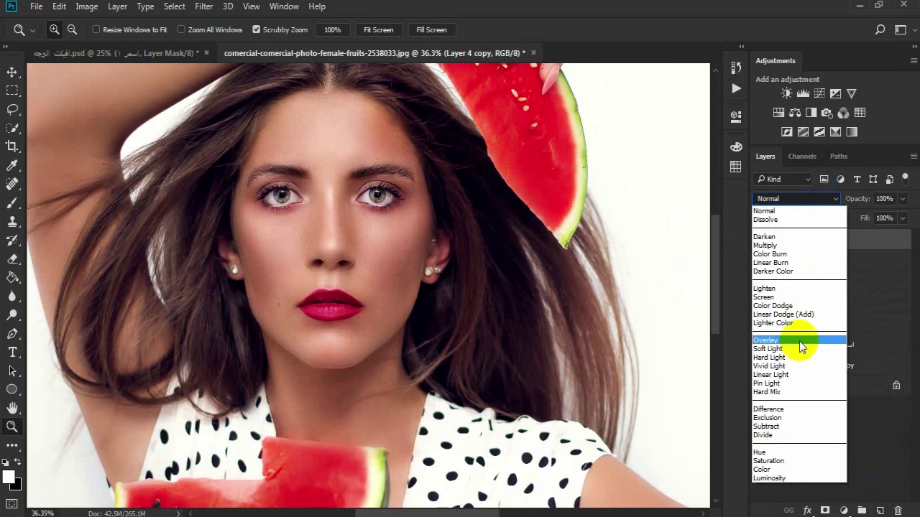
click(803, 347)
In the Soft Light copy's blending options, split the Blend If sliders for Underlying Layer to 0/185 for black and 48/255 for white.
drag(520, 304, 448, 335)
double_click(868, 250)
drag(403, 83, 633, 33)
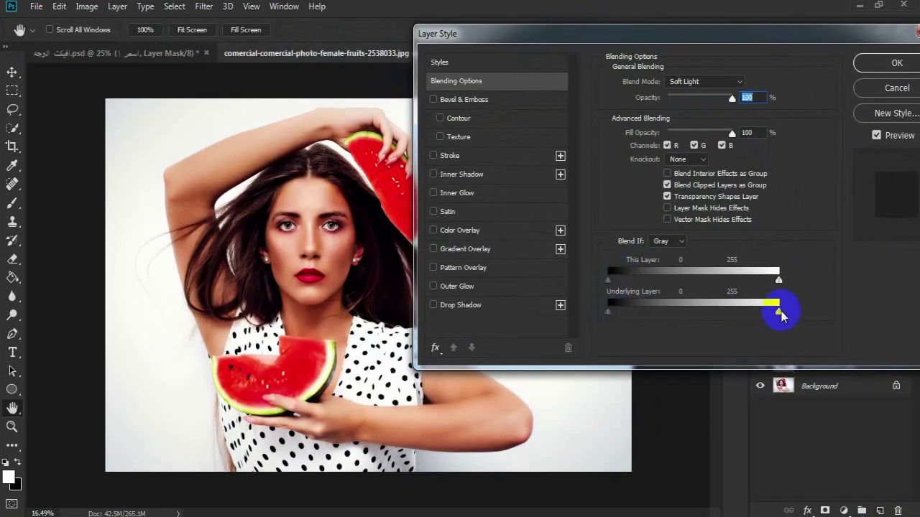
drag(779, 313, 644, 314)
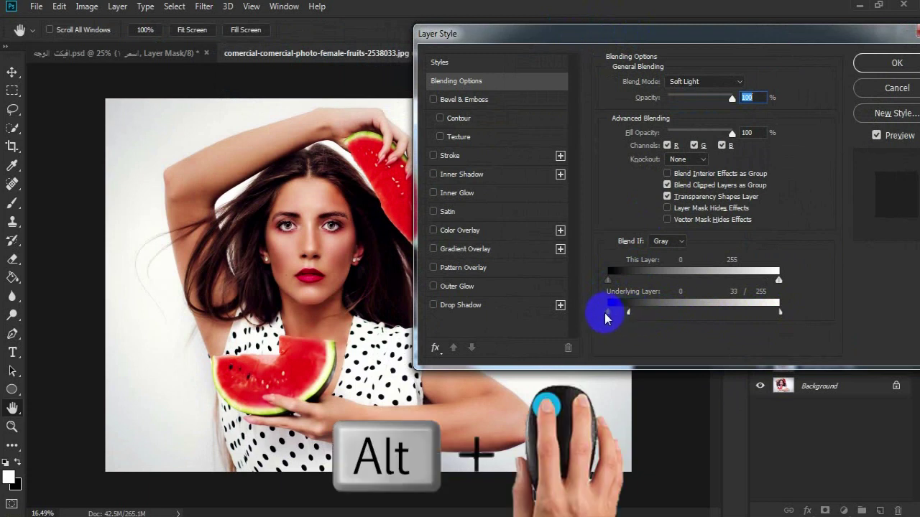
drag(610, 315, 751, 311)
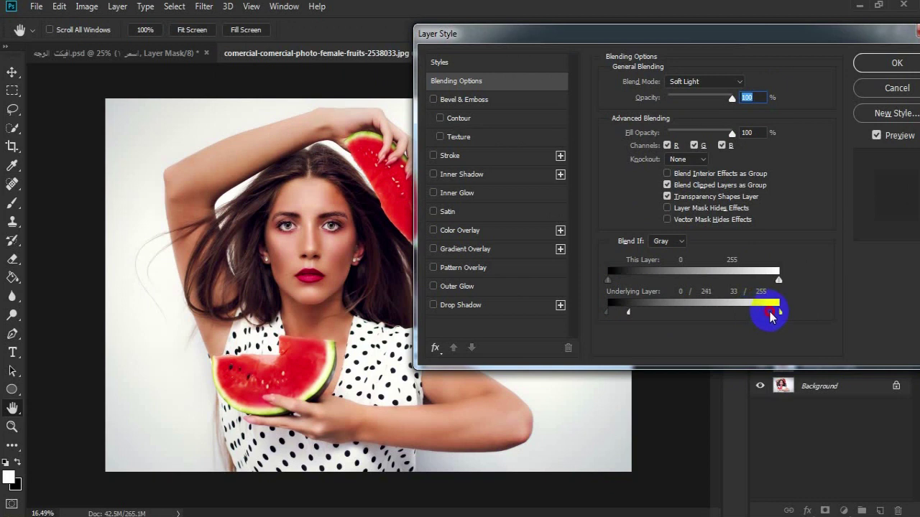
drag(767, 317, 732, 318)
drag(628, 314, 639, 318)
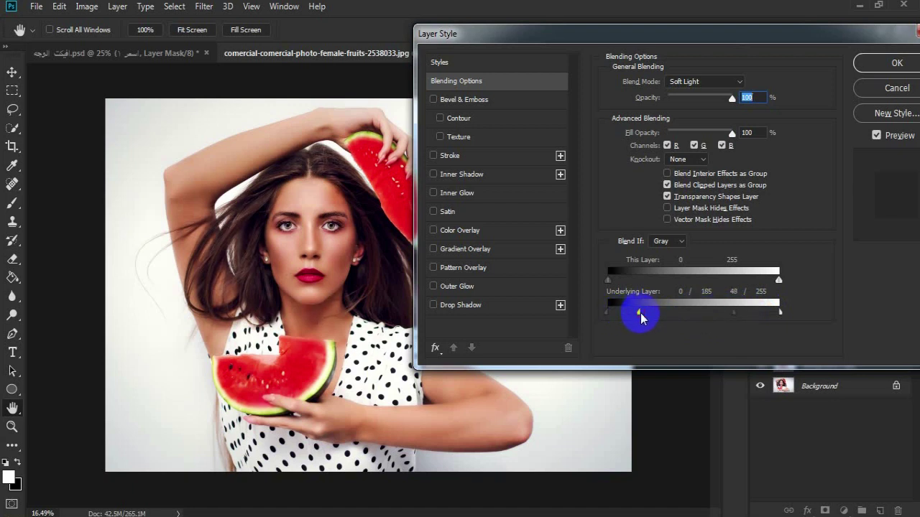
click(892, 63)
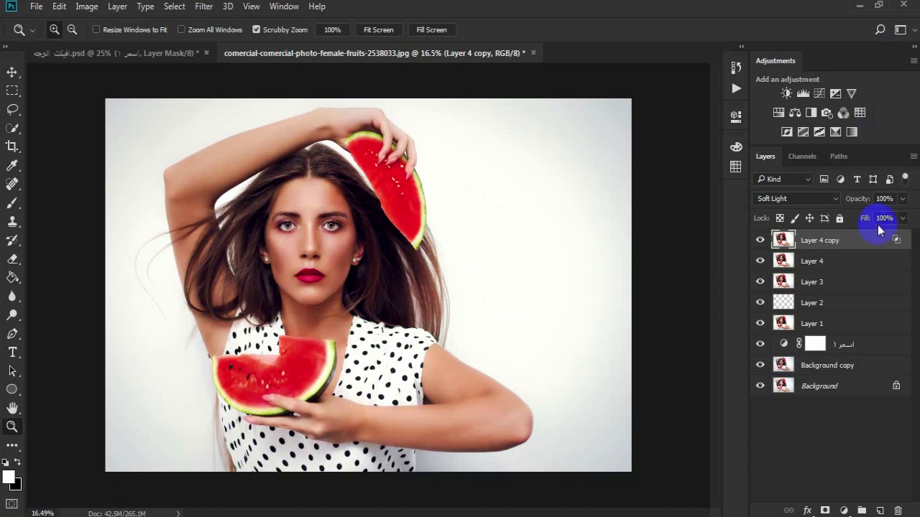
Add a layer mask to the Soft Light copy and fill it with black.
click(823, 510)
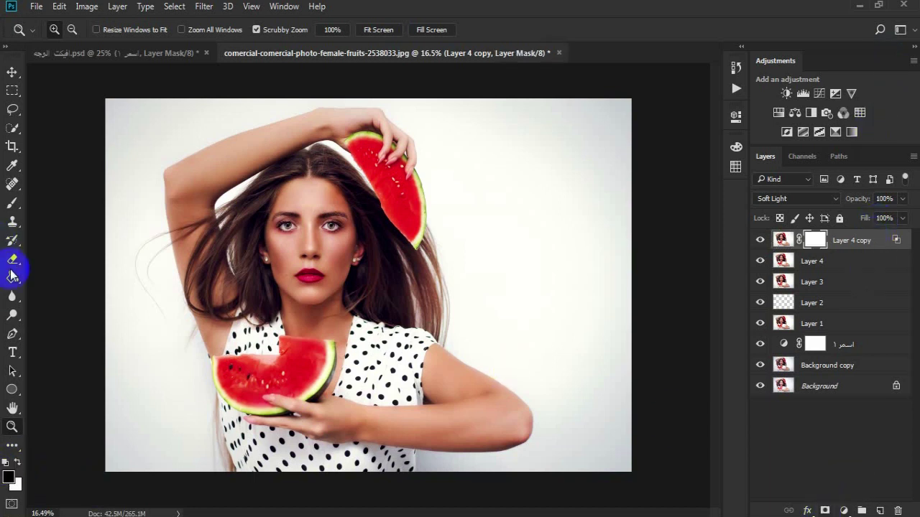
click(12, 277)
click(207, 372)
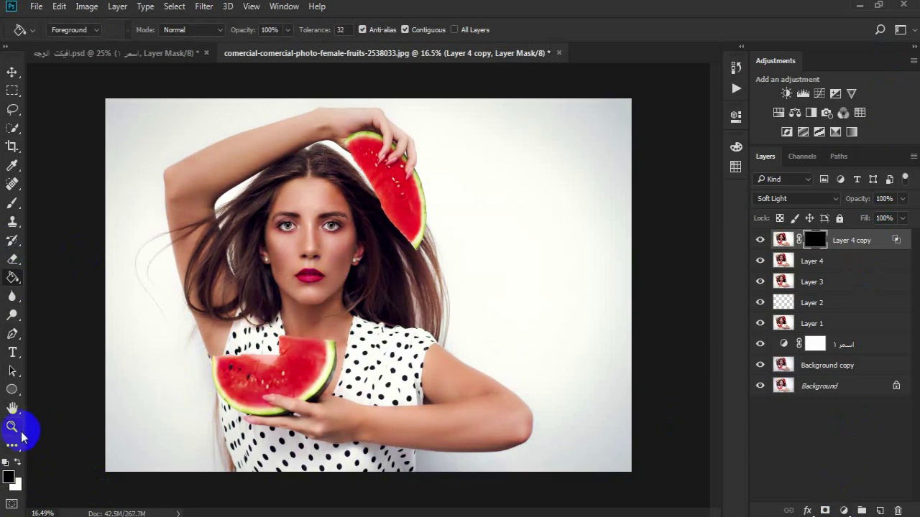
Set white as the foreground colour and size the soft Brush to 464 px.
click(18, 462)
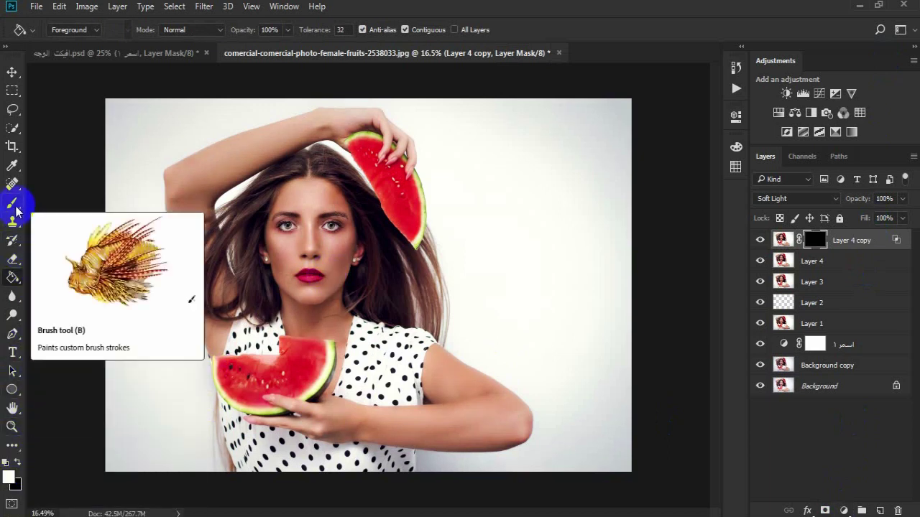
click(12, 204)
right_click(343, 261)
drag(376, 284, 428, 293)
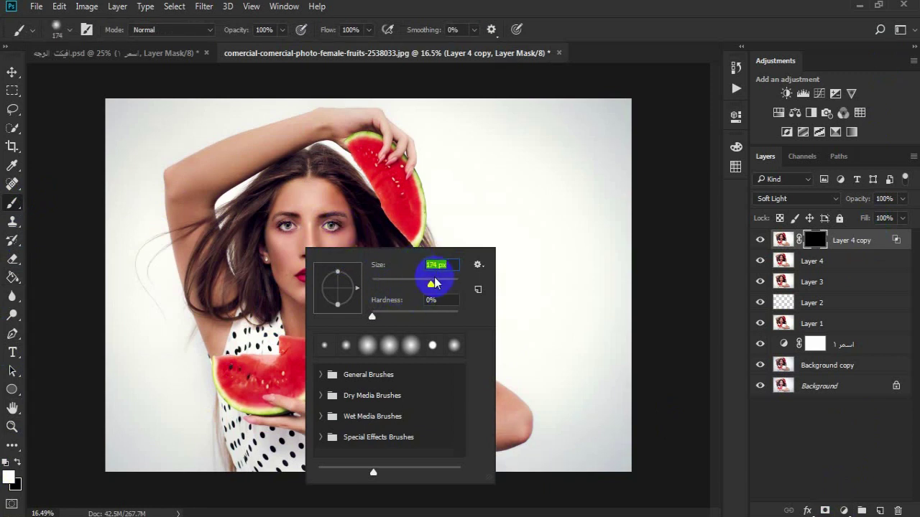
drag(439, 287, 447, 285)
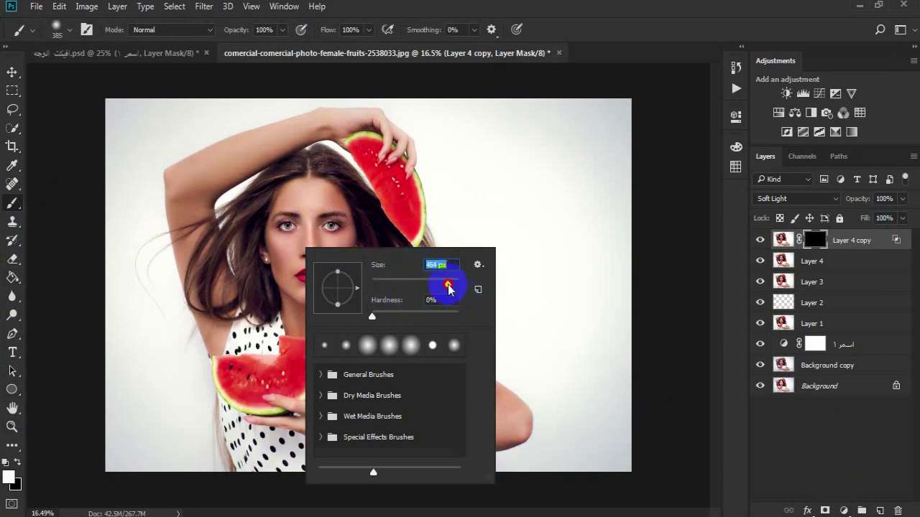
click(596, 62)
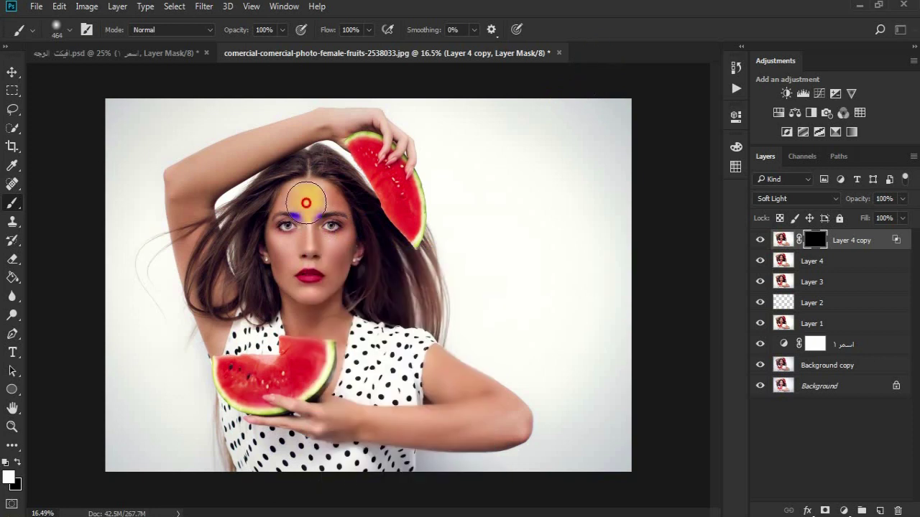
Paint white on the Soft Light copy's mask over the skin of the face and arms.
mouse_move(302, 205)
mouse_down()
mouse_move(284, 274)
mouse_move(283, 258)
mouse_move(304, 319)
mouse_move(337, 329)
mouse_move(330, 332)
mouse_move(332, 249)
mouse_move(303, 240)
mouse_move(320, 209)
mouse_move(307, 198)
mouse_move(329, 221)
mouse_move(339, 261)
mouse_move(345, 256)
mouse_move(333, 320)
mouse_move(347, 384)
mouse_move(338, 424)
mouse_move(297, 412)
mouse_move(410, 429)
mouse_move(482, 420)
mouse_move(504, 427)
mouse_move(503, 410)
mouse_move(469, 372)
mouse_move(466, 395)
mouse_move(434, 375)
mouse_up()
mouse_move(396, 144)
mouse_down()
mouse_move(353, 116)
mouse_move(283, 136)
mouse_move(219, 157)
mouse_move(183, 186)
mouse_move(192, 278)
mouse_move(199, 294)
mouse_move(225, 285)
mouse_move(216, 329)
mouse_move(192, 262)
mouse_move(182, 172)
mouse_move(224, 165)
mouse_move(223, 176)
mouse_move(352, 120)
mouse_move(401, 129)
mouse_move(424, 347)
mouse_move(324, 303)
mouse_move(319, 427)
mouse_move(271, 410)
mouse_move(267, 385)
mouse_move(245, 375)
mouse_move(327, 308)
mouse_move(334, 344)
mouse_move(303, 263)
mouse_up()
drag(297, 225, 304, 195)
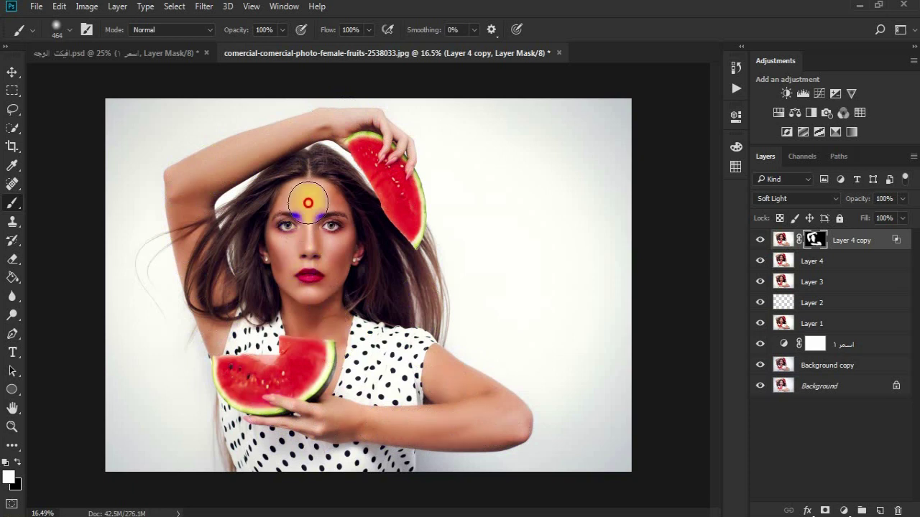